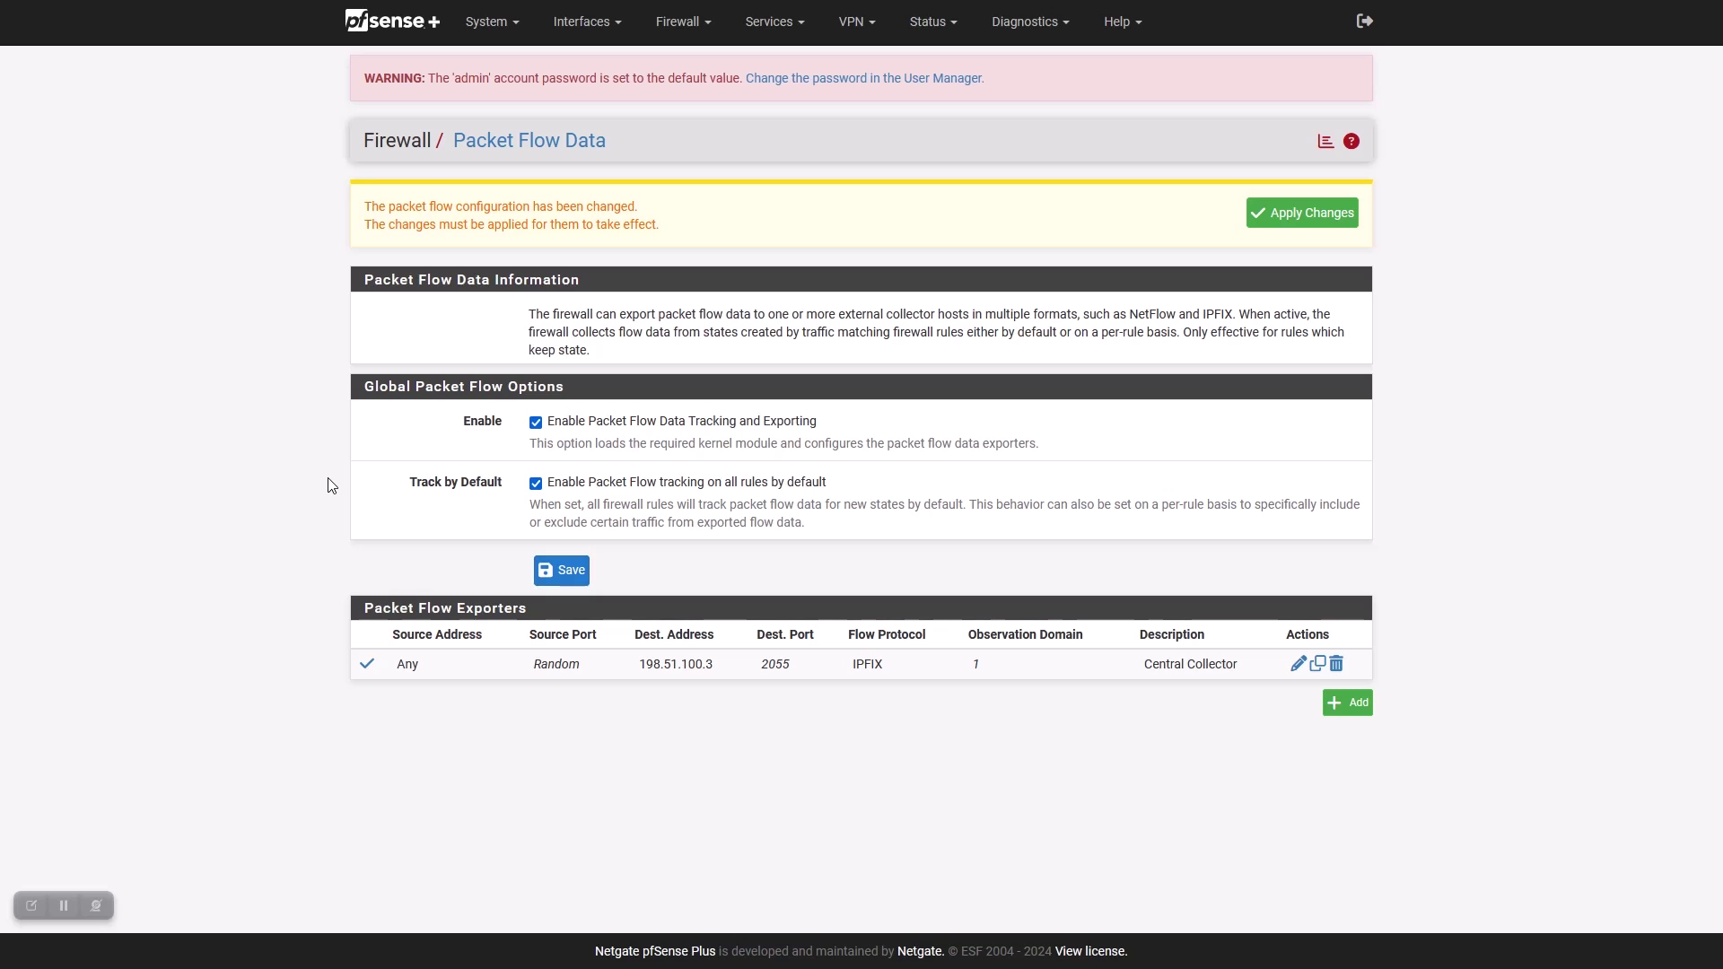
Step: Open the Central Collector IPFIX exporter (198.51.100.3:2055) edit form from the exporter list
click(683, 21)
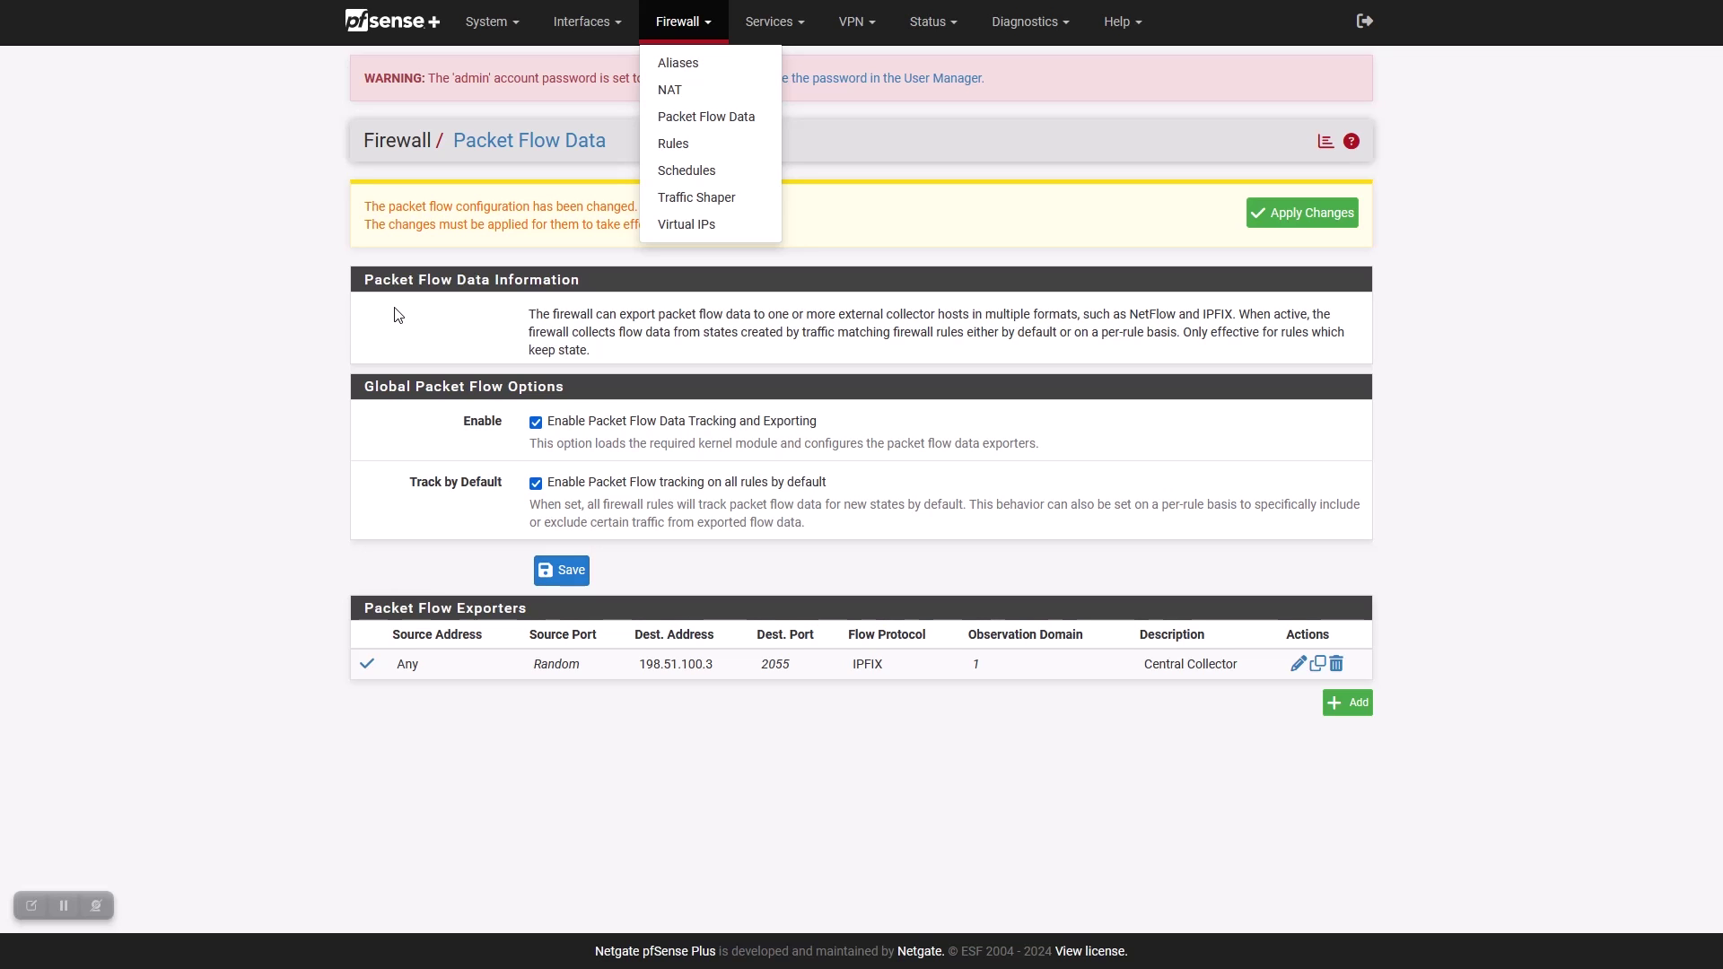
click(683, 723)
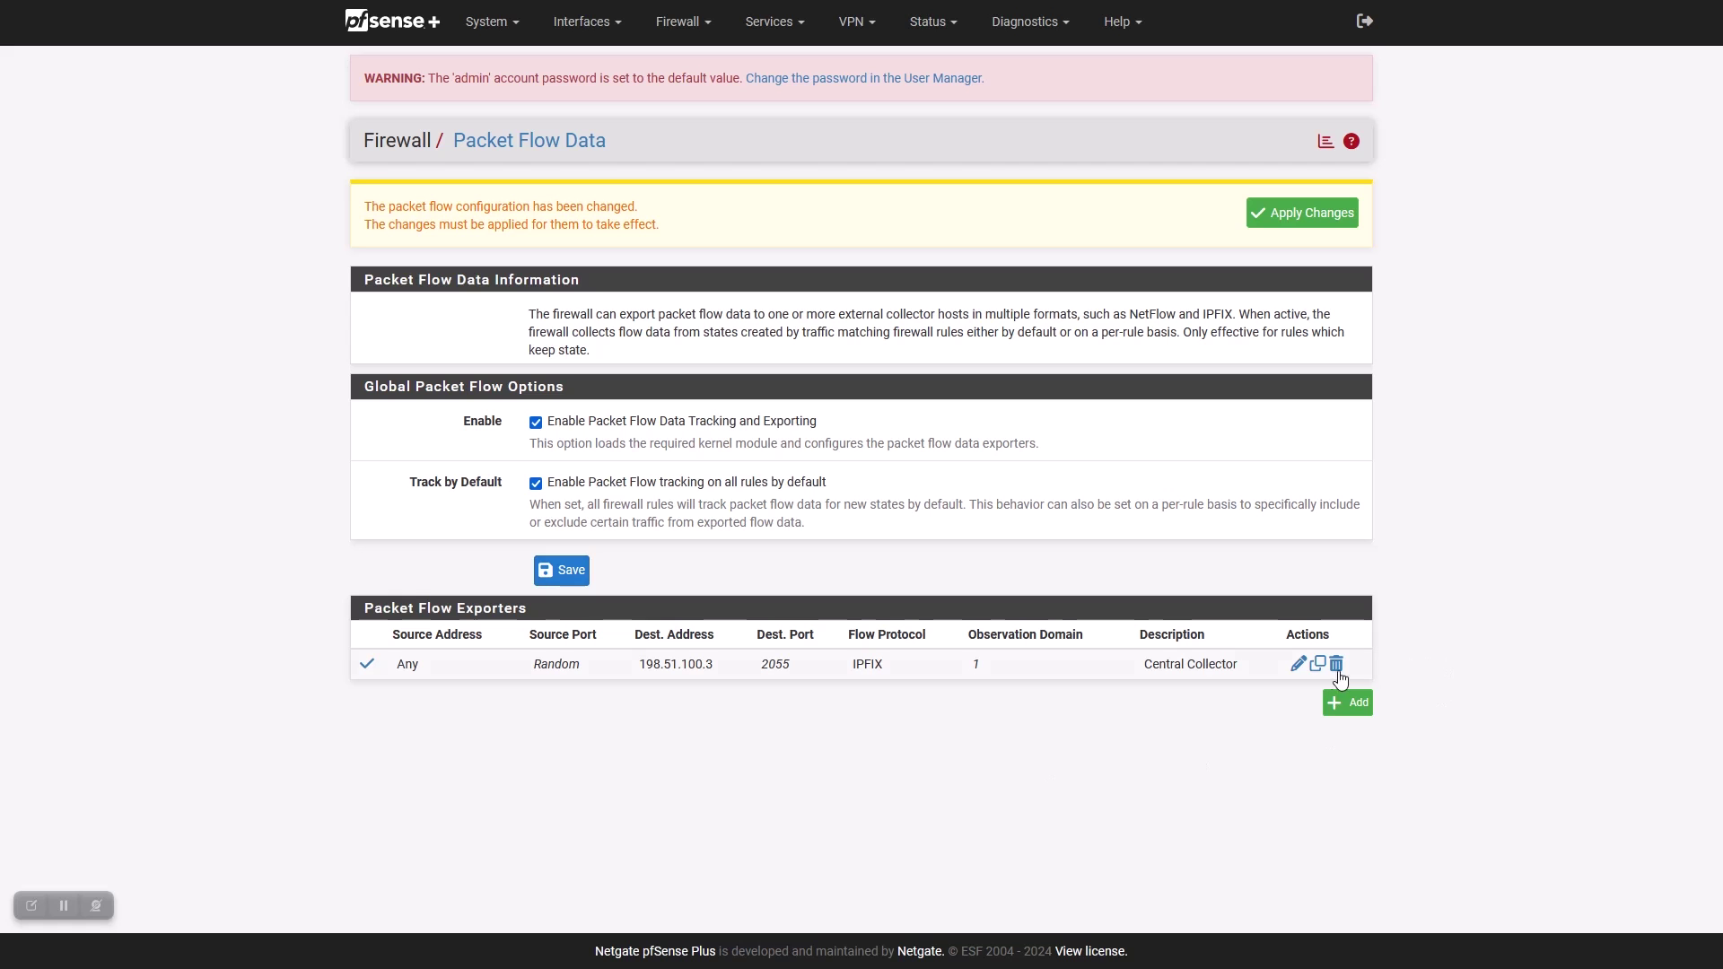
click(1298, 664)
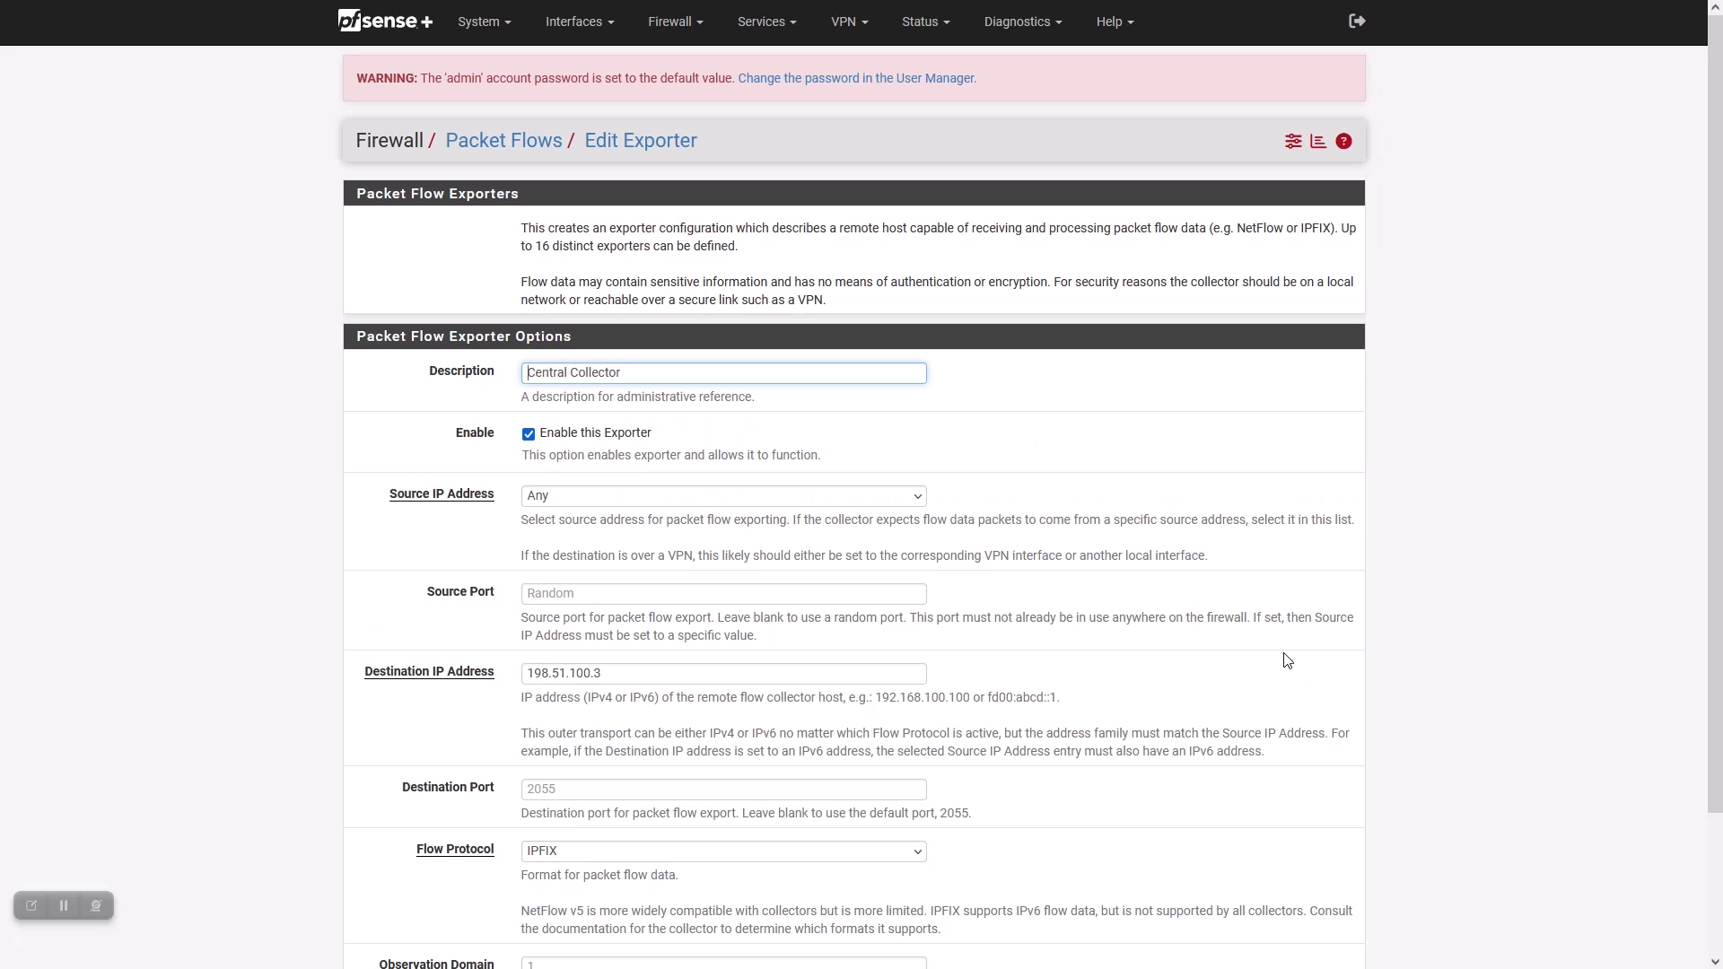
scroll(1254, 652, down, 2)
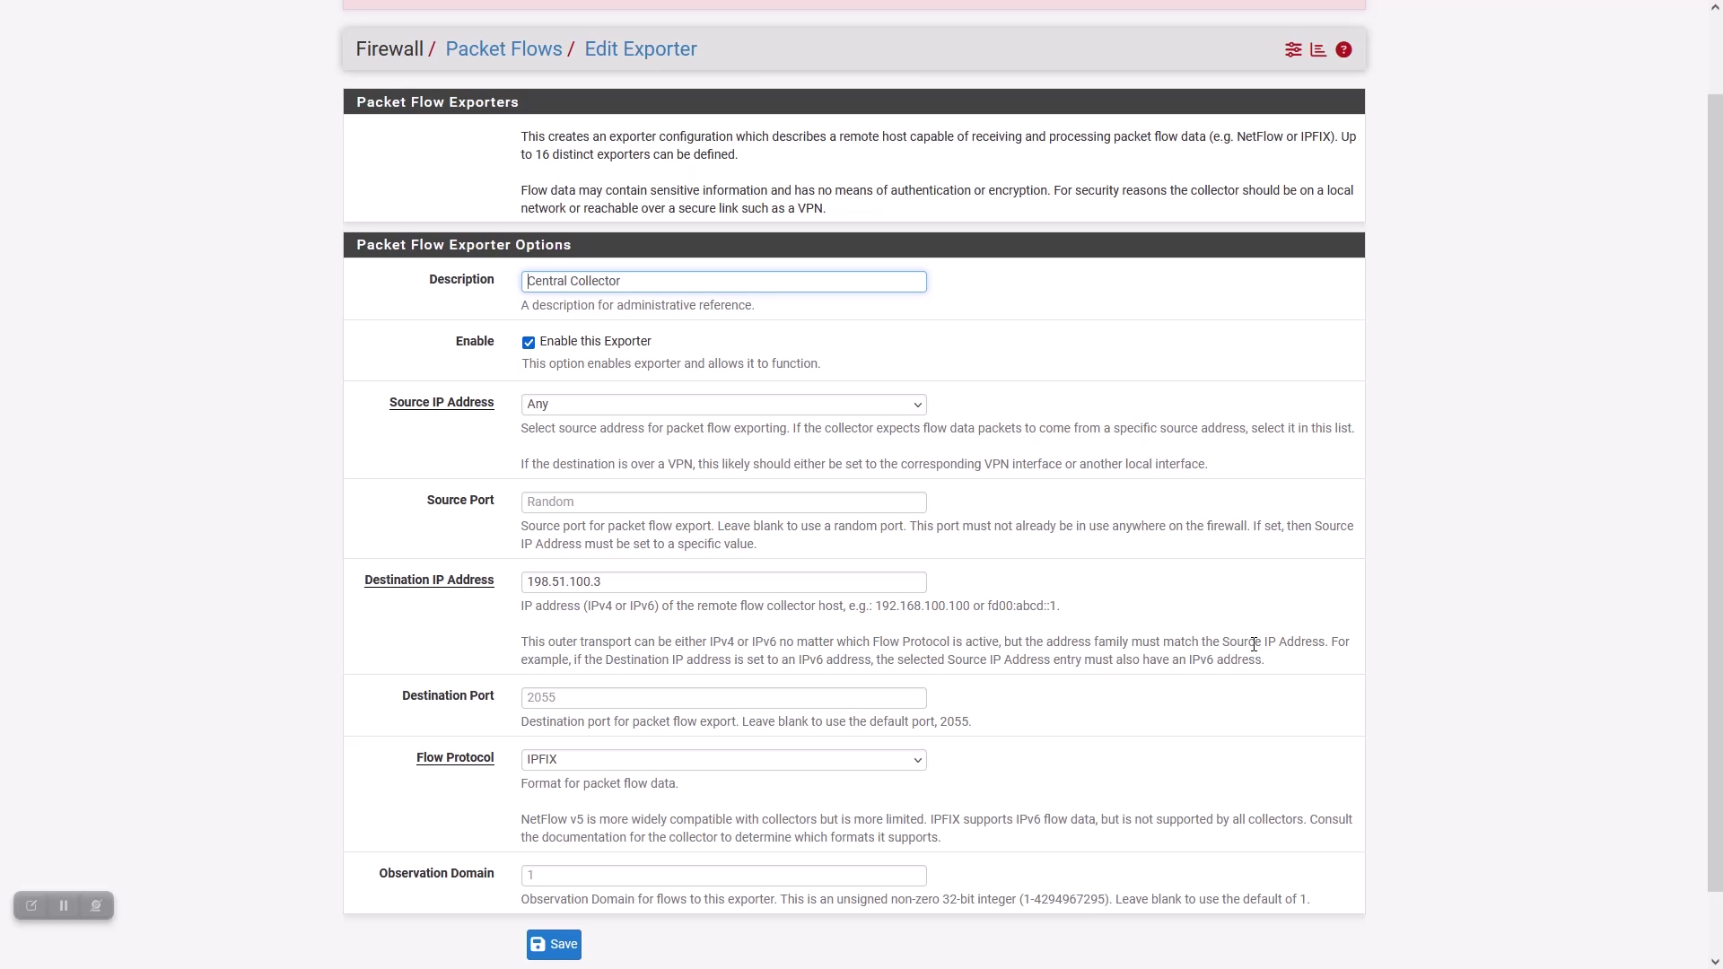
Step: Save the unchanged Central Collector exporter and apply the pending Packet Flow Data changes
click(553, 943)
click(1269, 216)
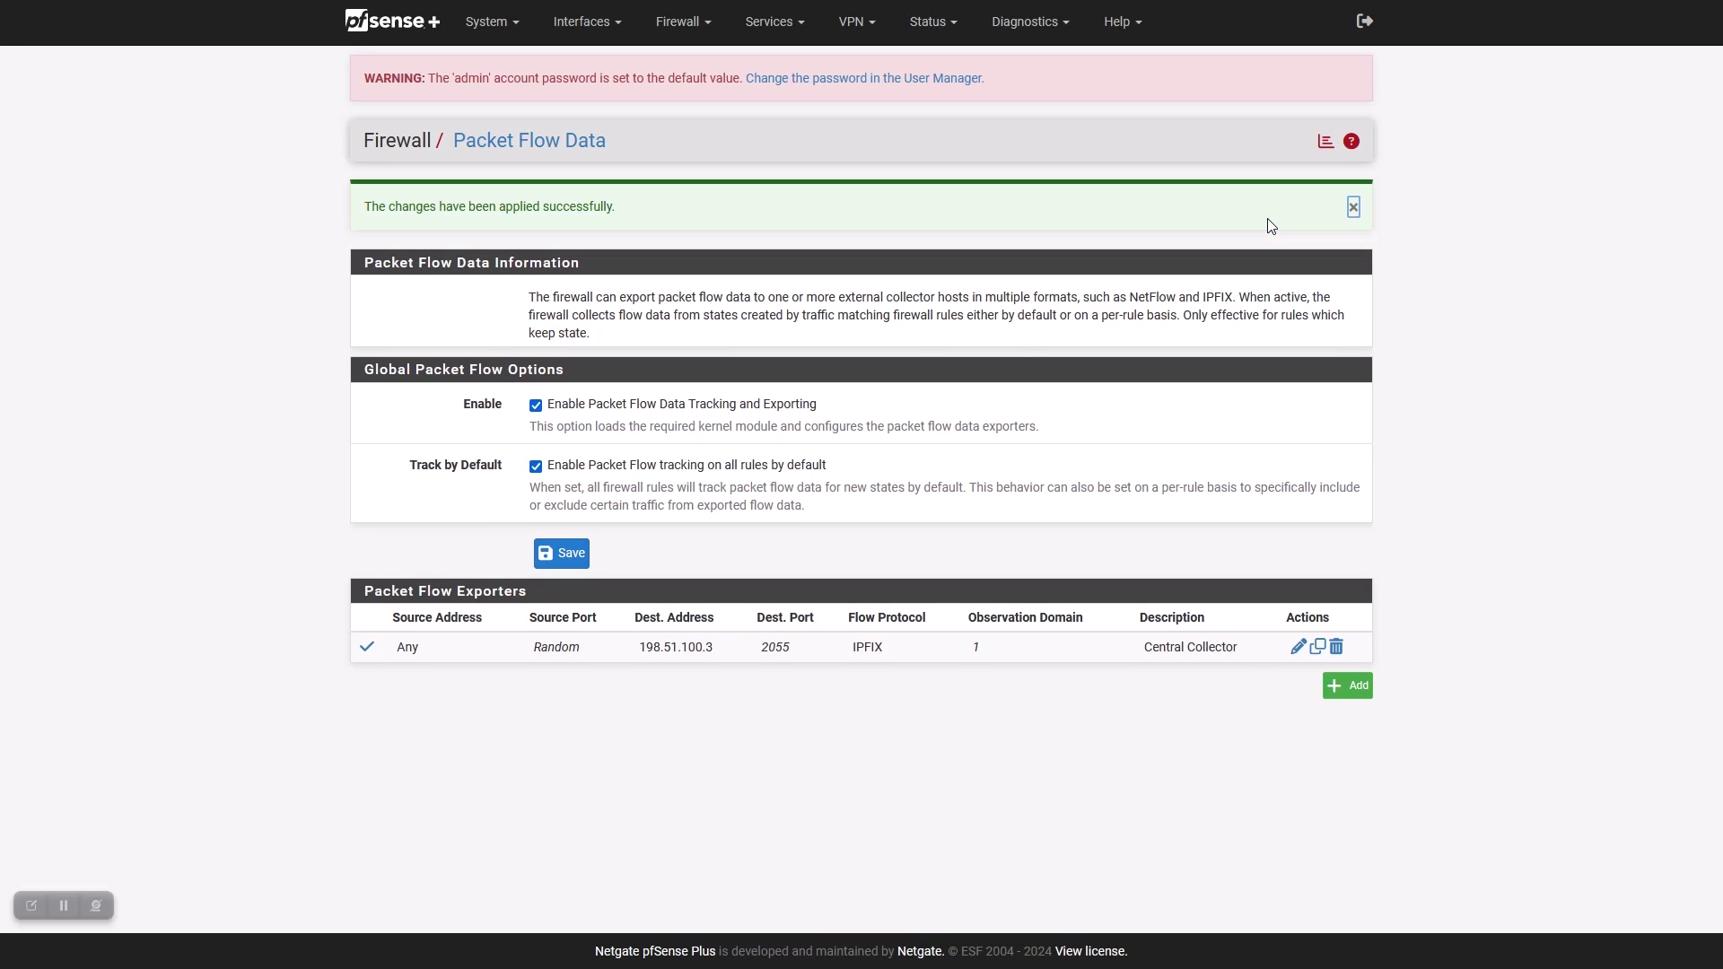